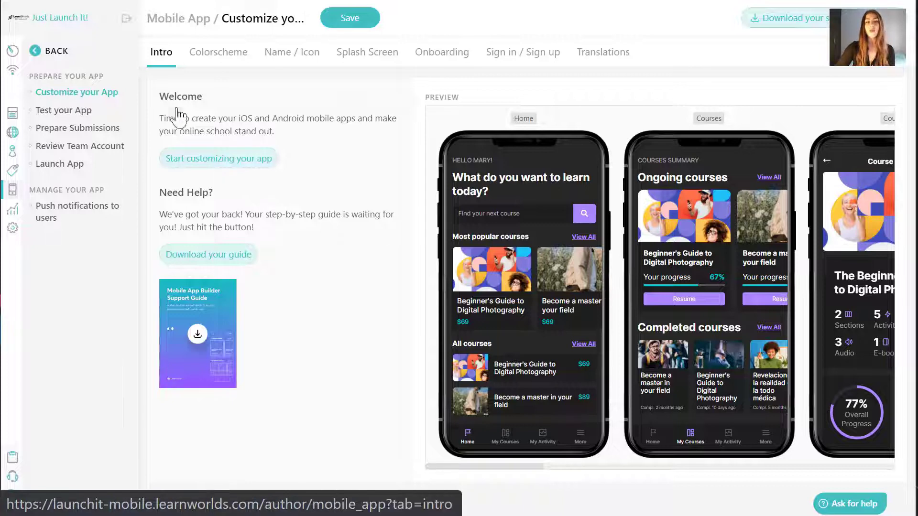
# Step: Review the Colorscheme, Name / Icon, Splash Screen, Onboarding and Sign in / Sign up settings
pyautogui.click(229, 58)
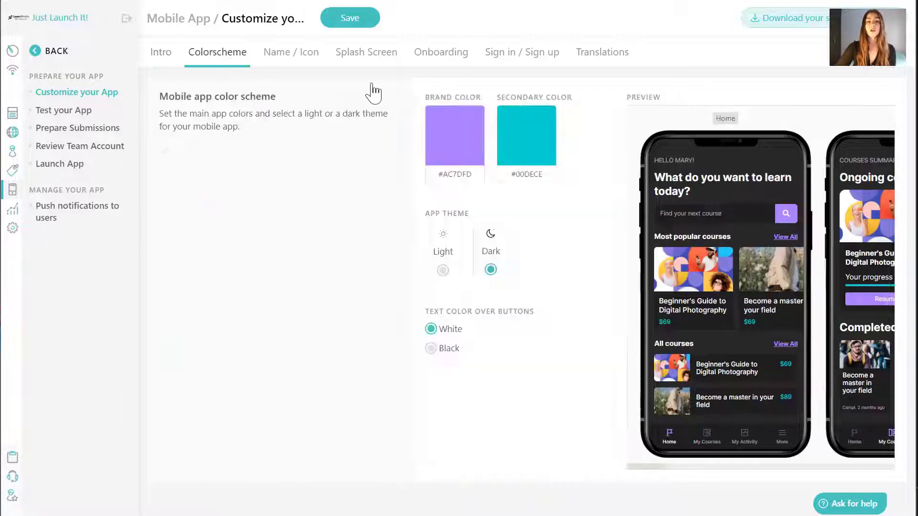
pyautogui.click(287, 57)
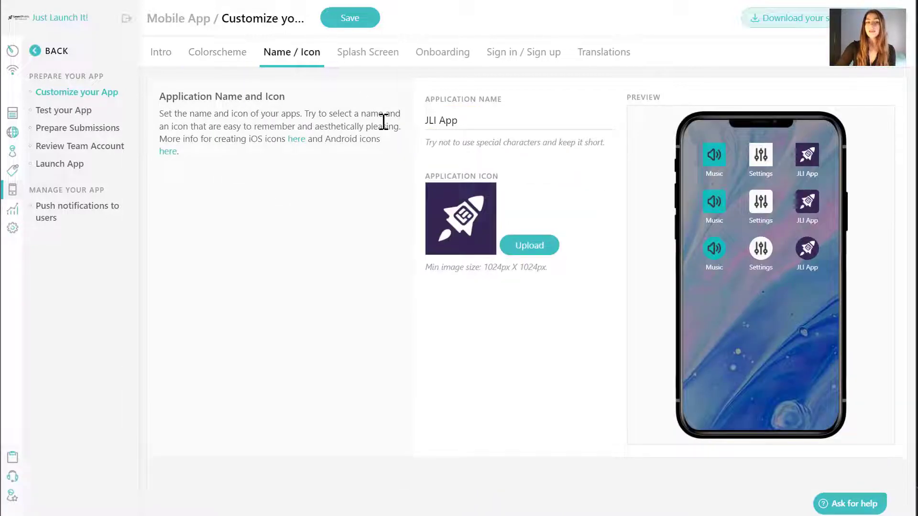
pyautogui.click(378, 58)
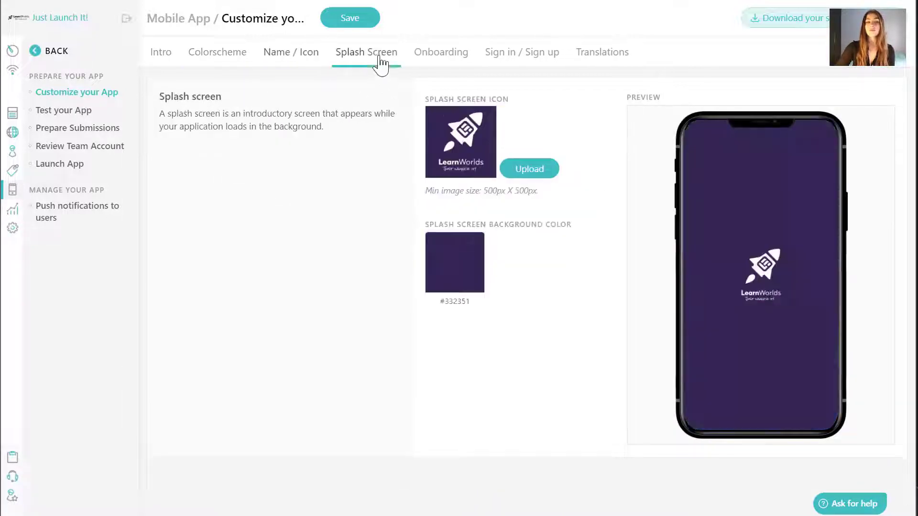
pyautogui.click(459, 55)
pyautogui.click(515, 61)
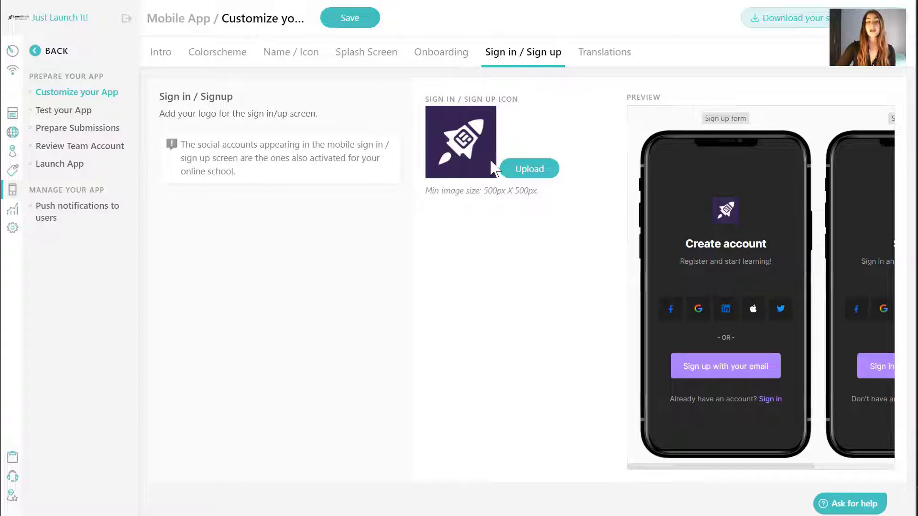
# Step: Look over the Translations settings, then go to the Test your App page
pyautogui.click(631, 61)
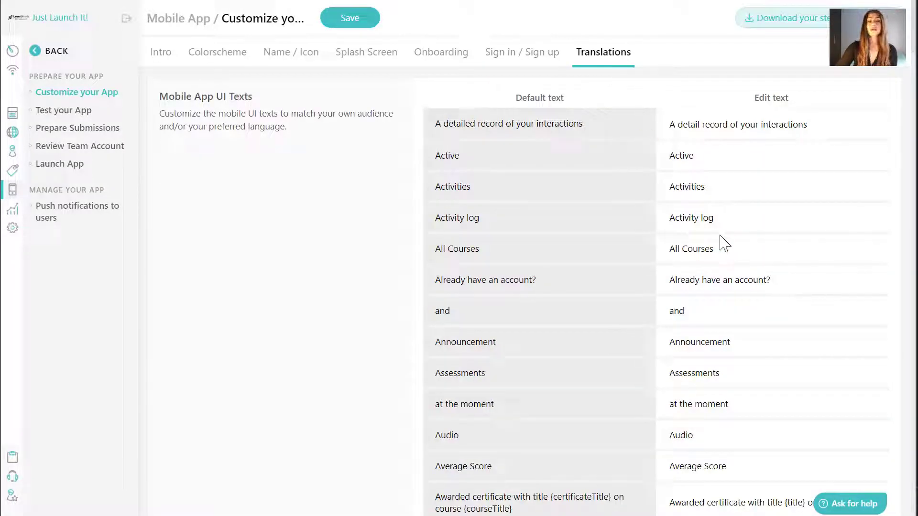
pyautogui.scroll(-5, 741, 268)
pyautogui.scroll(5, 741, 289)
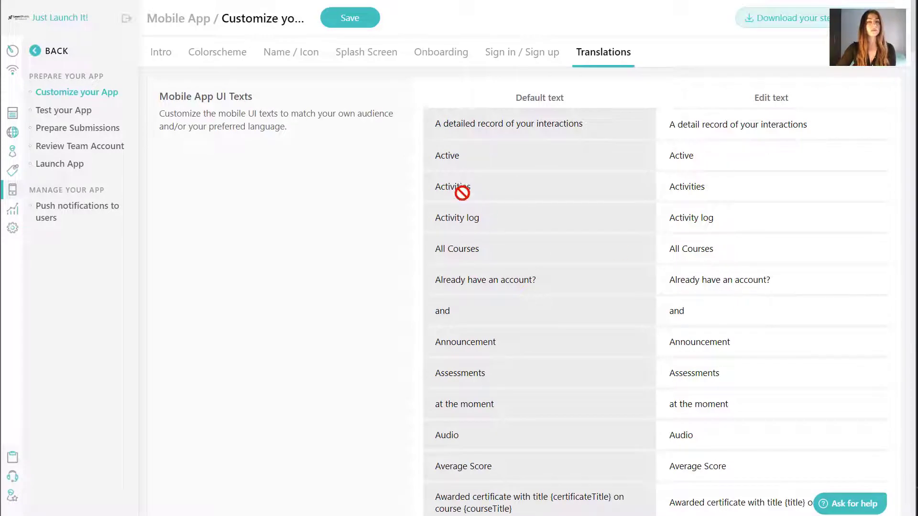
pyautogui.click(111, 119)
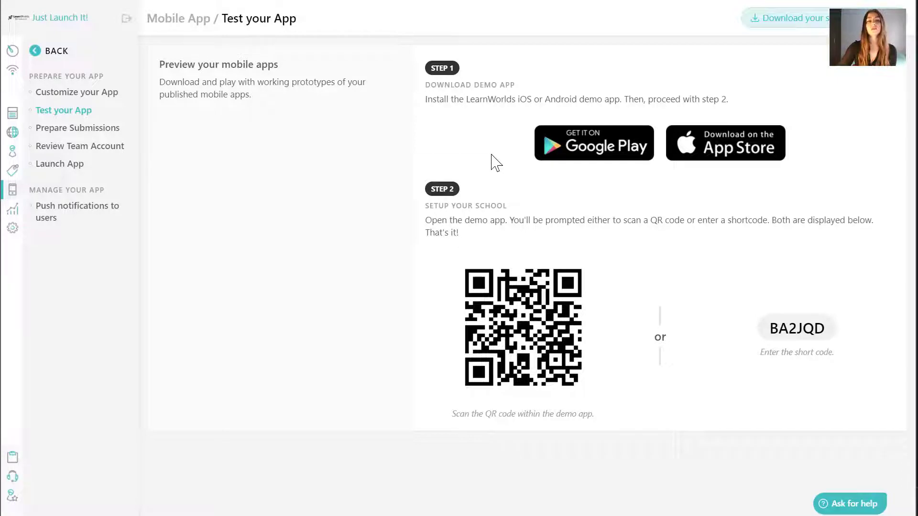
# Step: Open Prepare Submission and compare Google Play with App Store, ending on the App Store settings
pyautogui.click(115, 130)
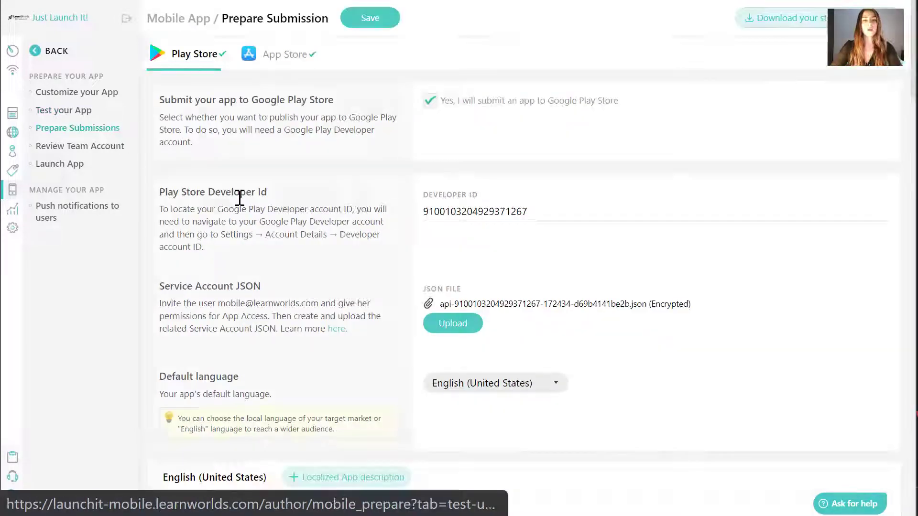
pyautogui.click(283, 62)
pyautogui.click(193, 56)
pyautogui.click(250, 55)
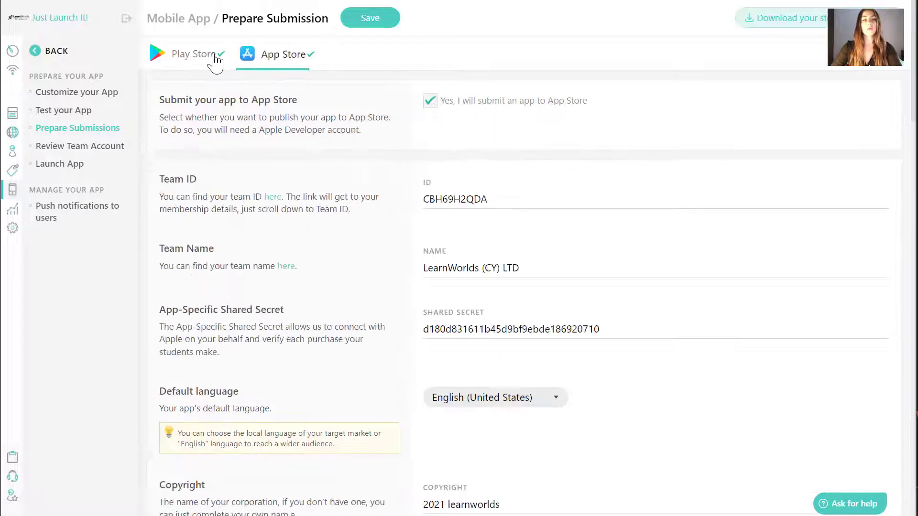
pyautogui.click(214, 58)
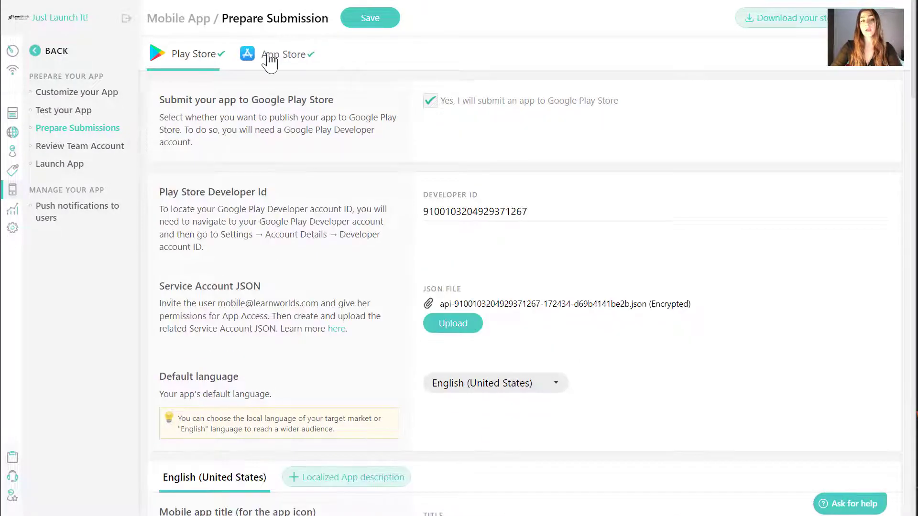
pyautogui.click(271, 61)
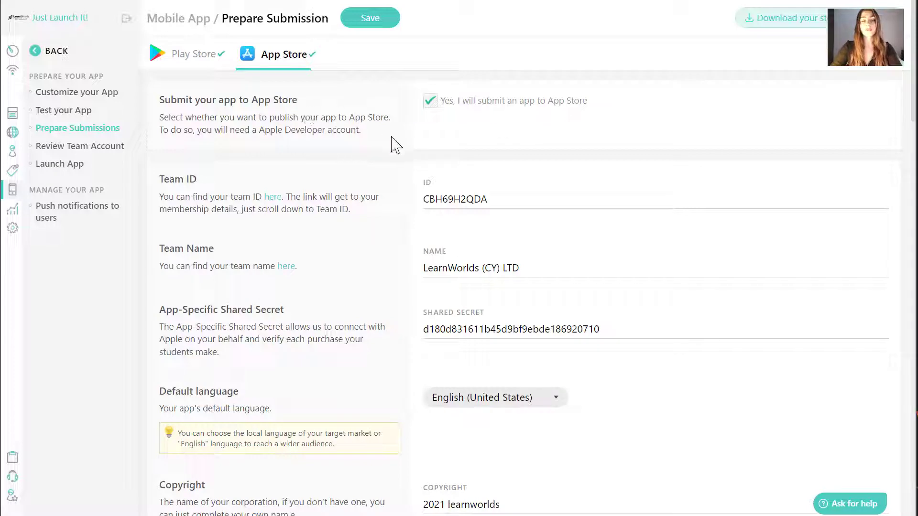
pyautogui.scroll(-2, 454, 252)
pyautogui.scroll(2, 454, 252)
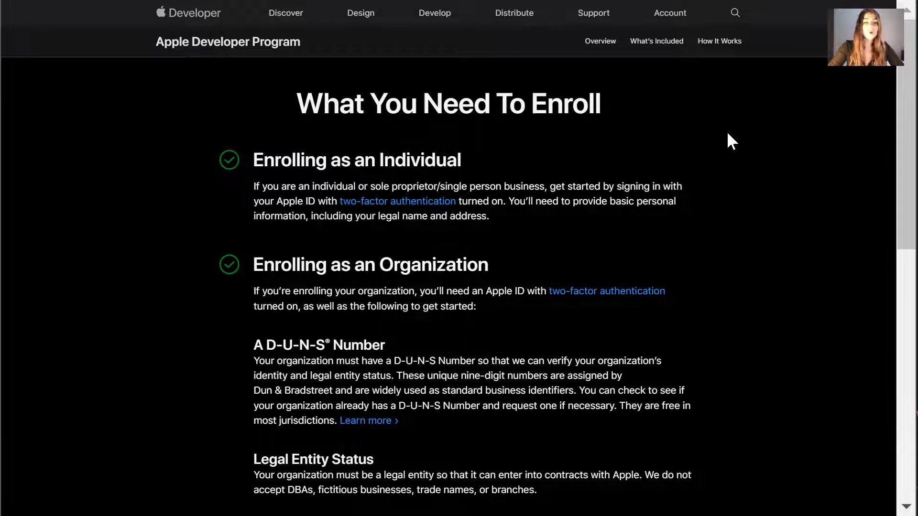
# Step: Scroll down the Apple Developer Program page toward Start Your Enrollment
pyautogui.scroll(-10, 551, 258)
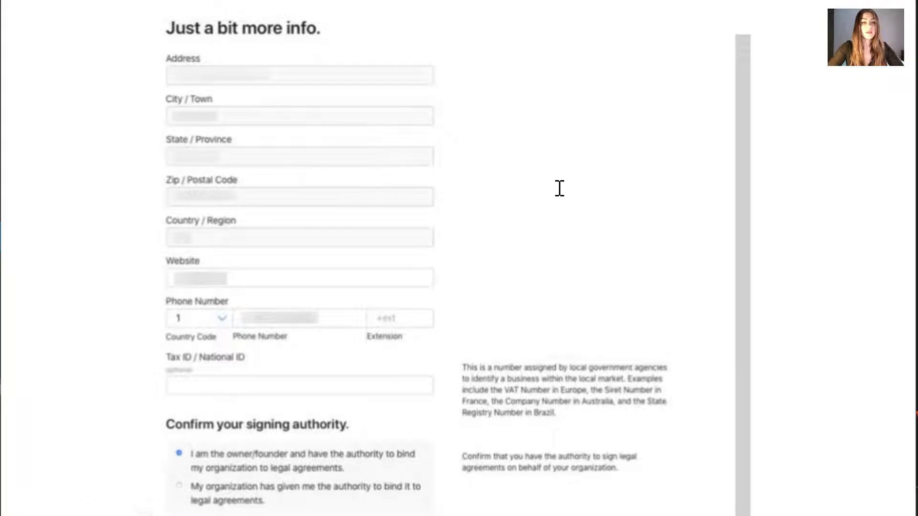
# Step: Scroll down the organization info form toward the Continue button
pyautogui.scroll(-3, 558, 188)
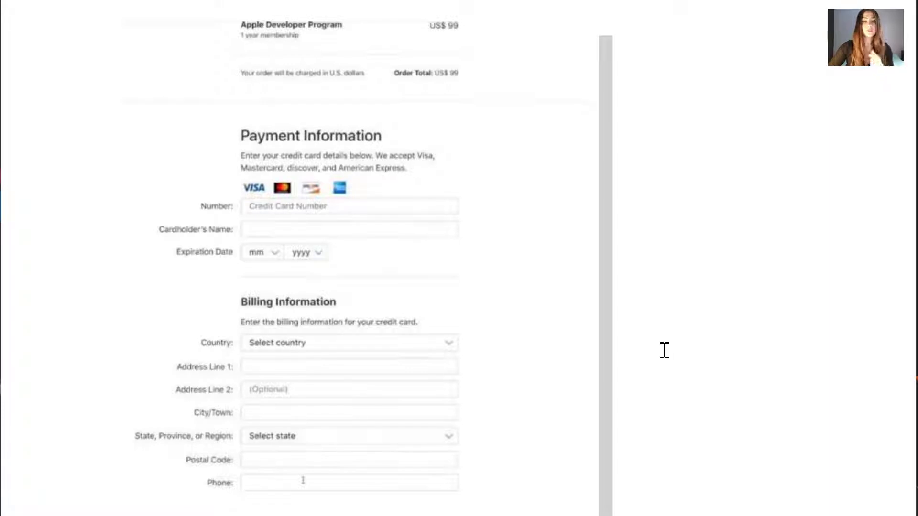
# Step: Continue past the Payment and Billing Information form to the next page
pyautogui.scroll(-3, 654, 348)
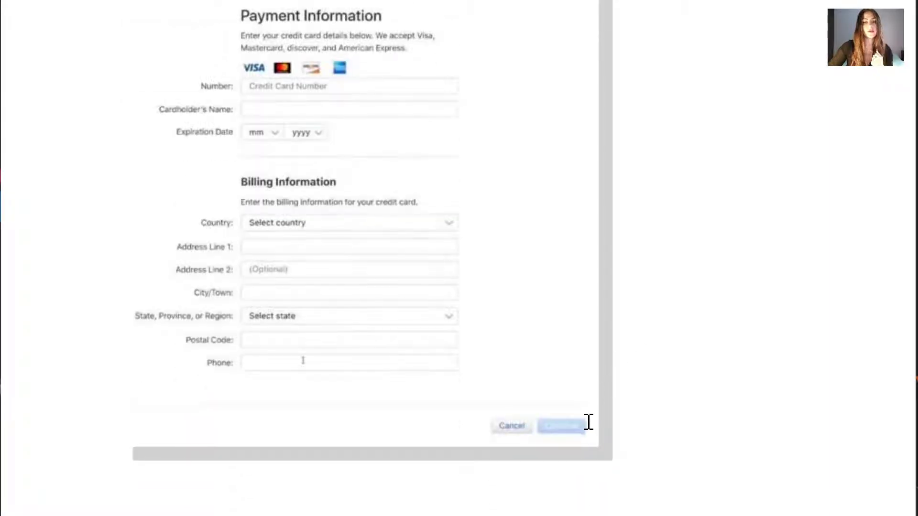
pyautogui.click(587, 425)
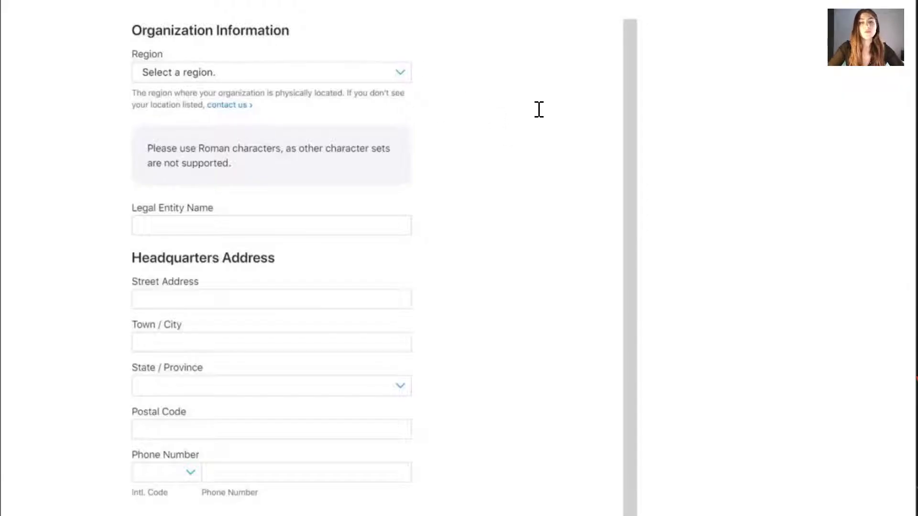
# Step: Scroll down the D-U-N-S lookup form toward the consent checkbox
pyautogui.scroll(-8, 527, 140)
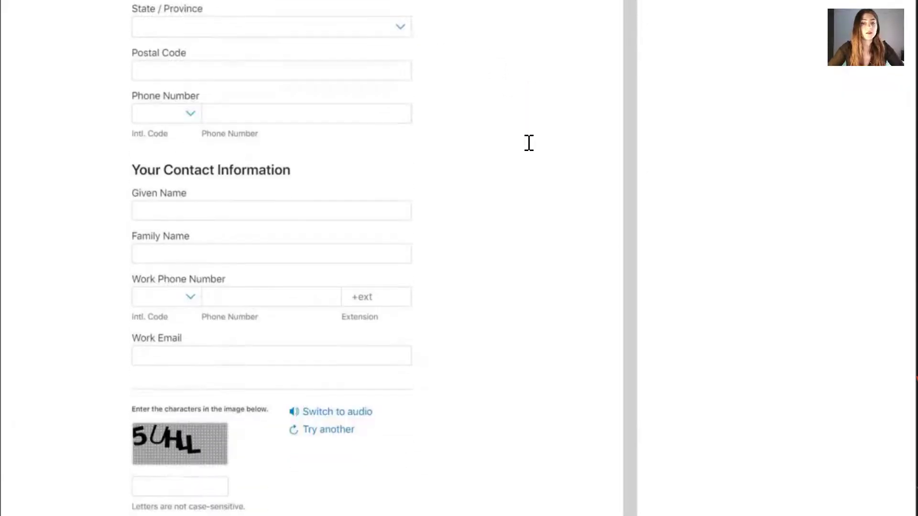
pyautogui.scroll(-3, 496, 178)
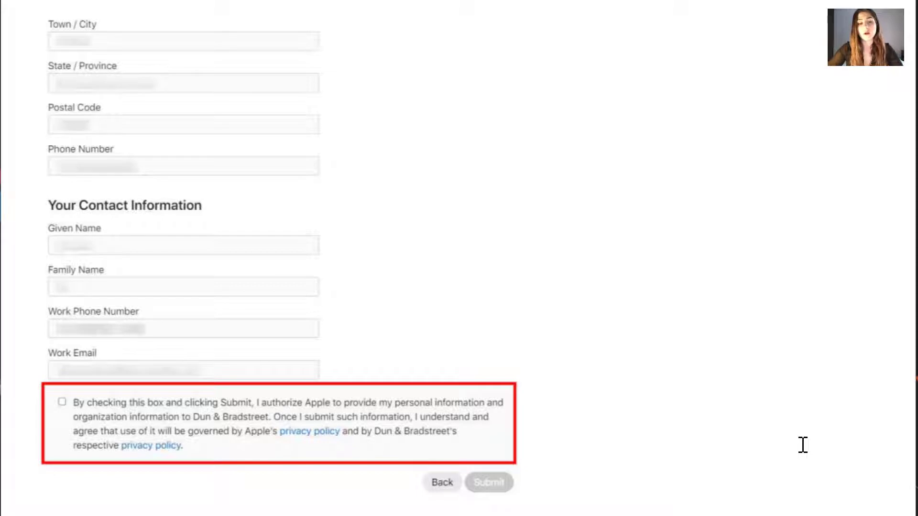
# Step: Advance to the Users and Access step for adding a new Admin user
pyautogui.press('Right')
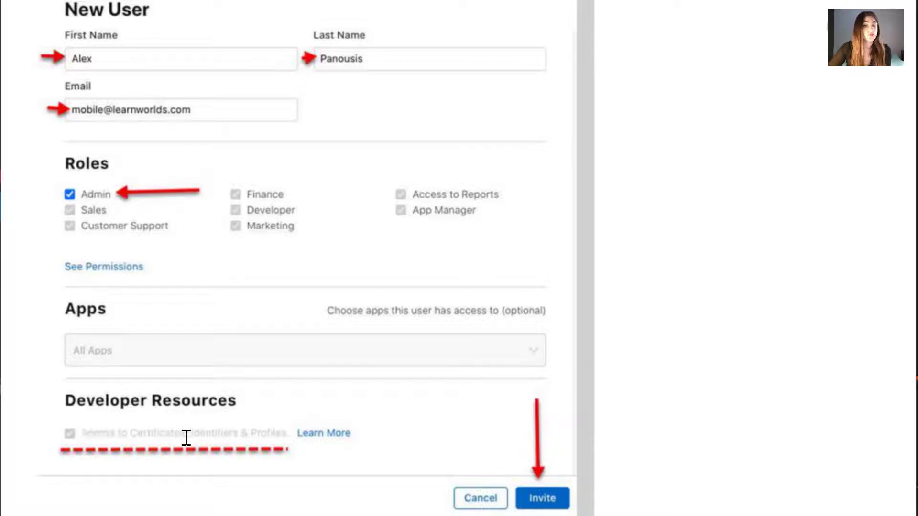
# Step: Send the invitation to the new Admin user
pyautogui.click(555, 473)
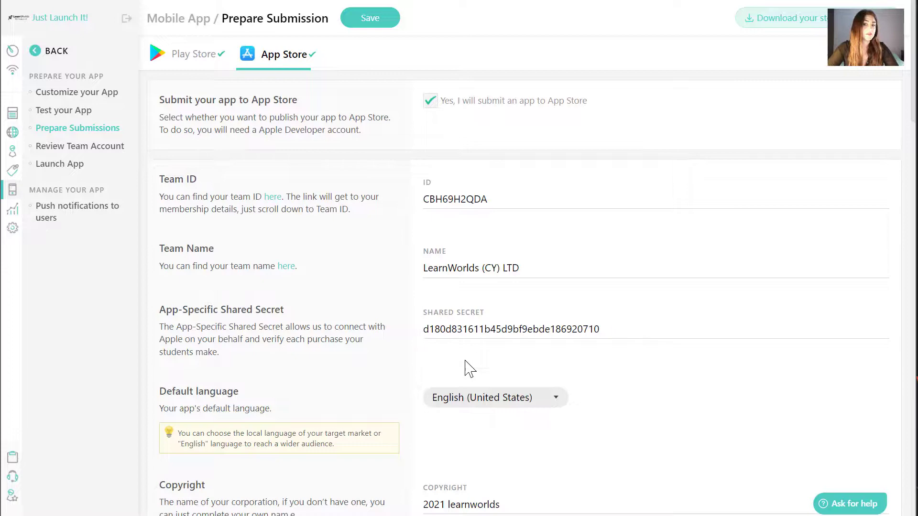
# Step: Scroll down the App Store tab past the team details and category fields
pyautogui.scroll(-3, 629, 320)
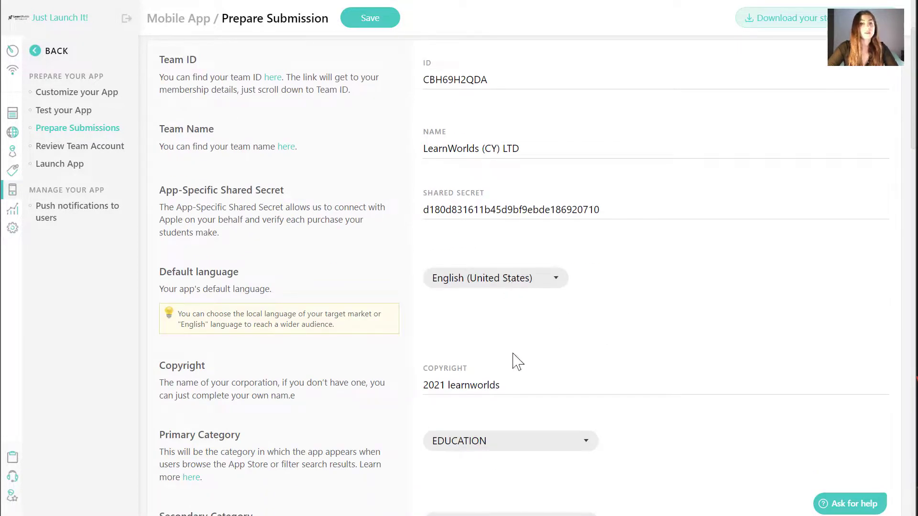
pyautogui.scroll(-3, 513, 356)
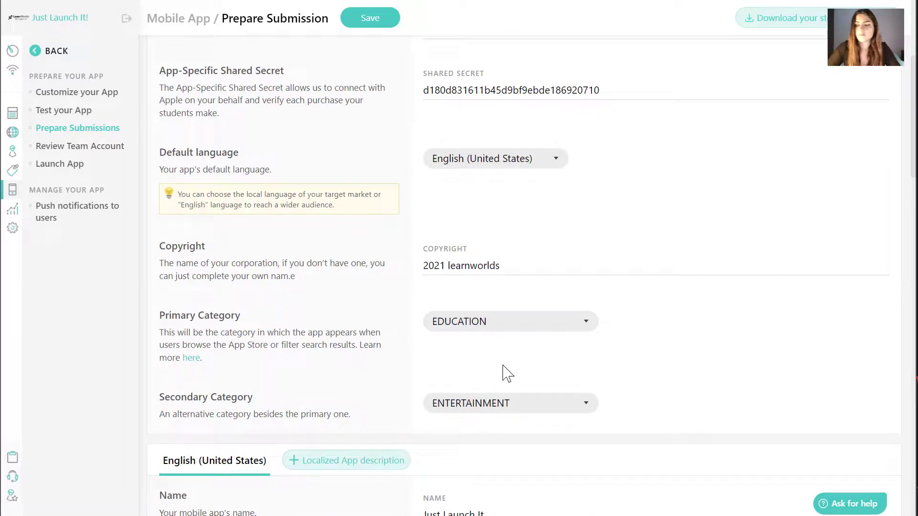
pyautogui.scroll(-8, 507, 373)
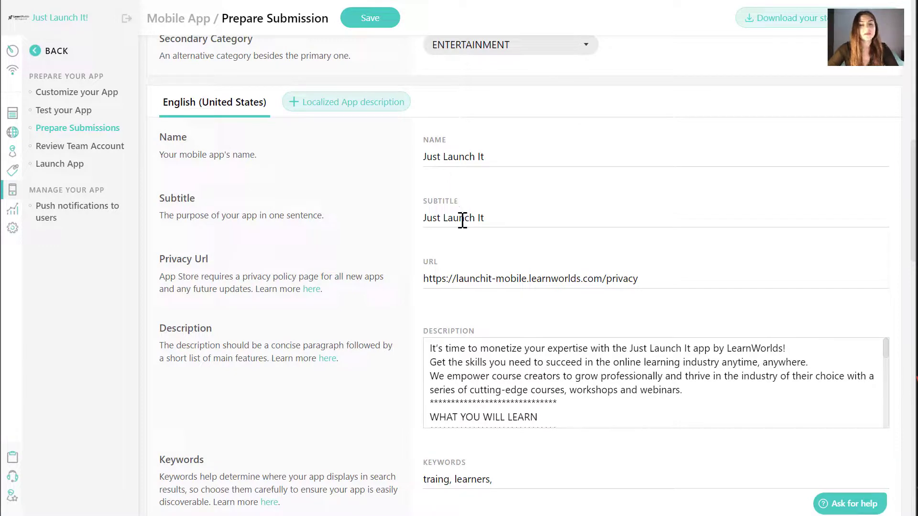
# Step: Scroll through the listing fields from Name and Subtitle down to Promotional Text 'Love to learn'
pyautogui.scroll(-3, 462, 221)
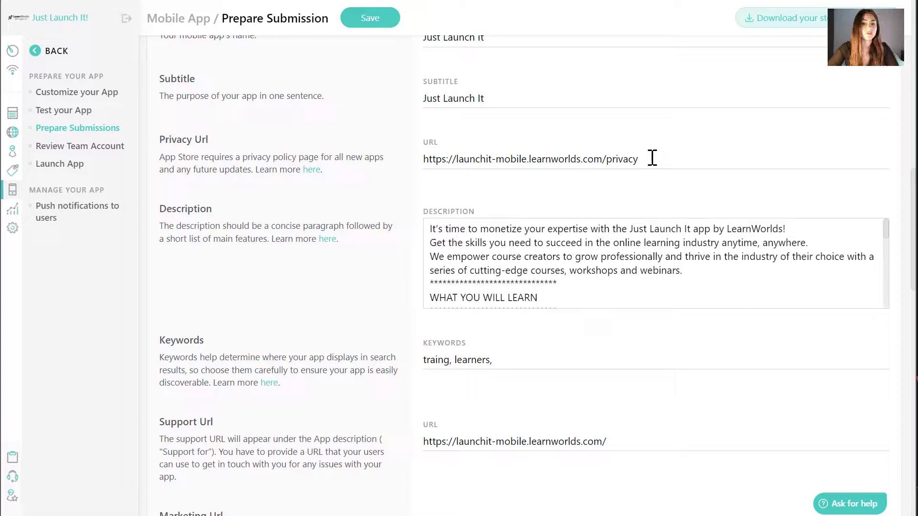
pyautogui.scroll(-4, 635, 249)
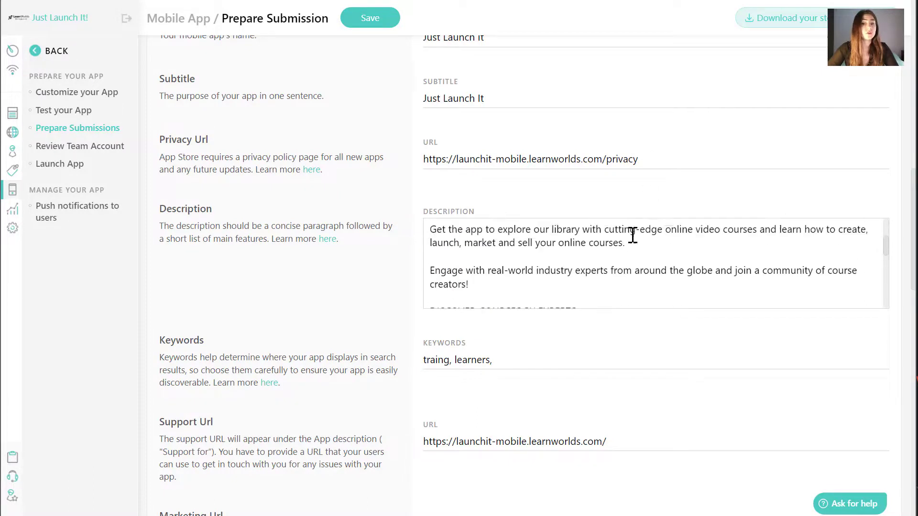
pyautogui.scroll(4, 632, 235)
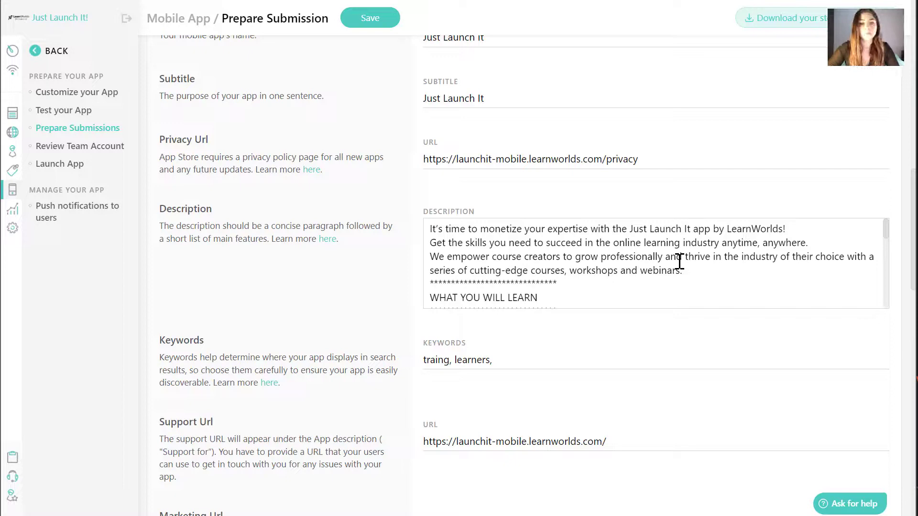
pyautogui.scroll(-3, 680, 261)
pyautogui.scroll(-3, 475, 352)
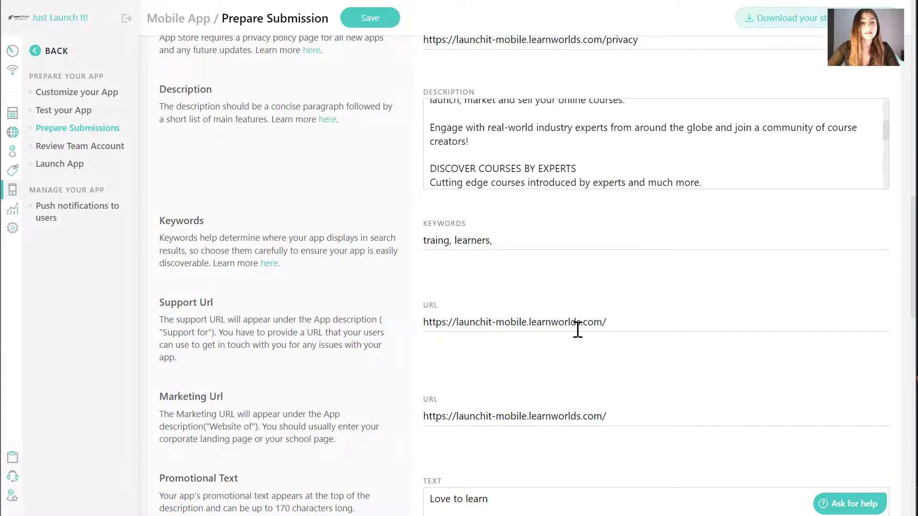
pyautogui.scroll(-3, 577, 324)
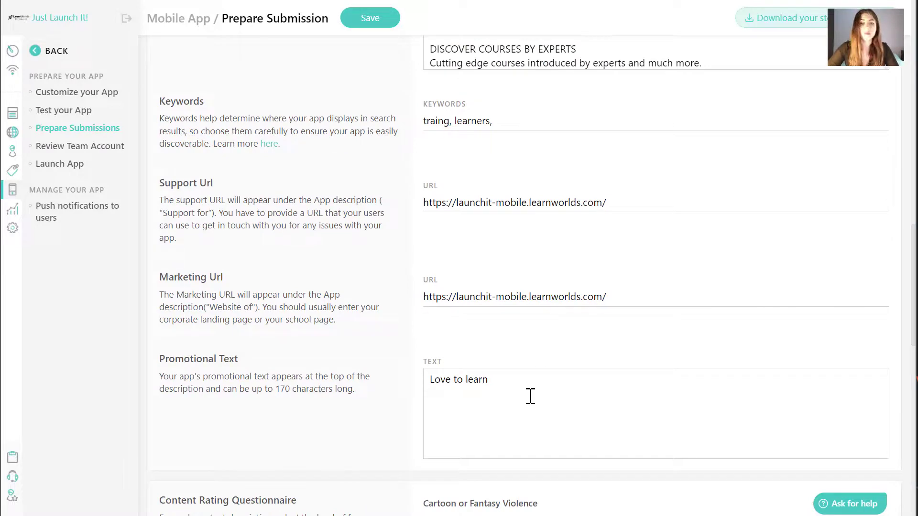
# Step: Scroll down through the Content Rating Questionnaire toward the App store review notes box
pyautogui.scroll(-5, 530, 396)
pyautogui.scroll(-5, 523, 380)
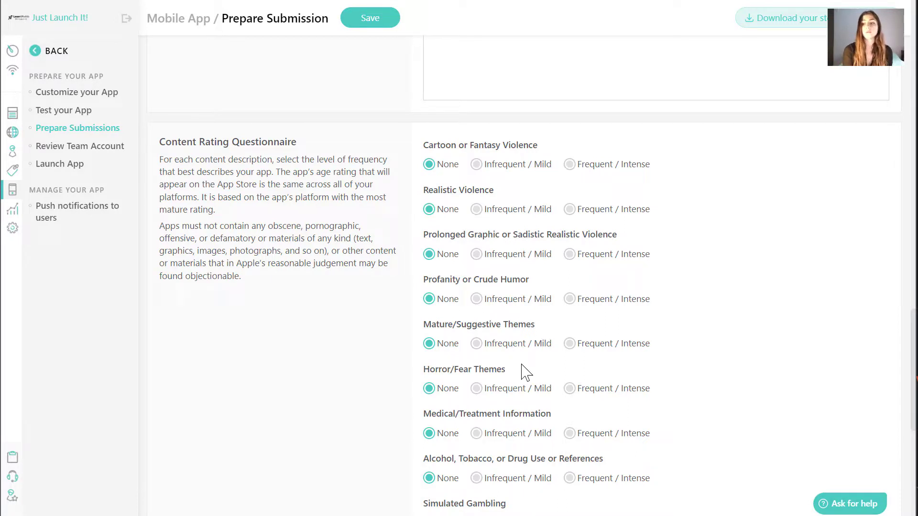
pyautogui.scroll(-3, 407, 356)
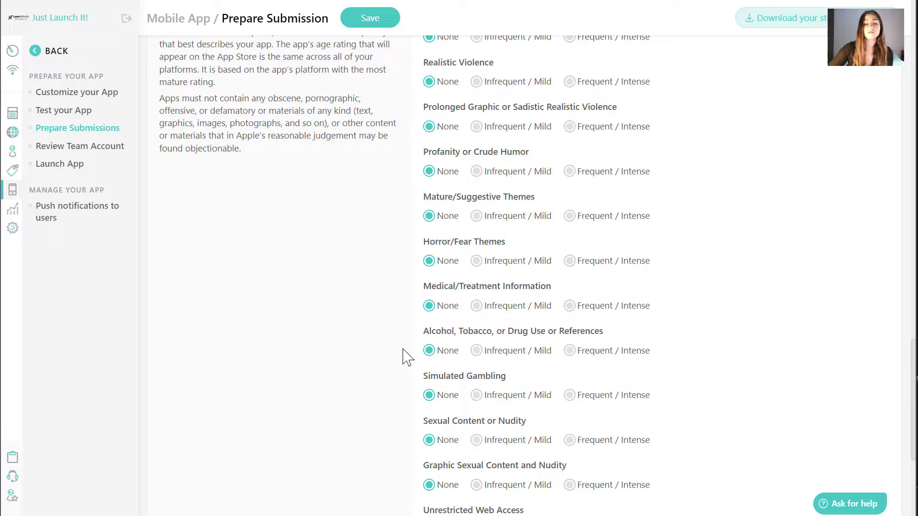
pyautogui.scroll(-5, 404, 357)
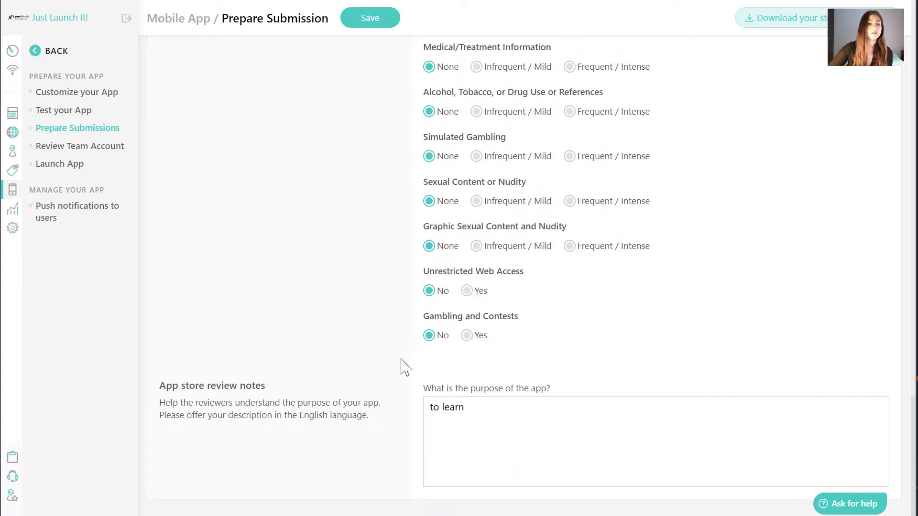